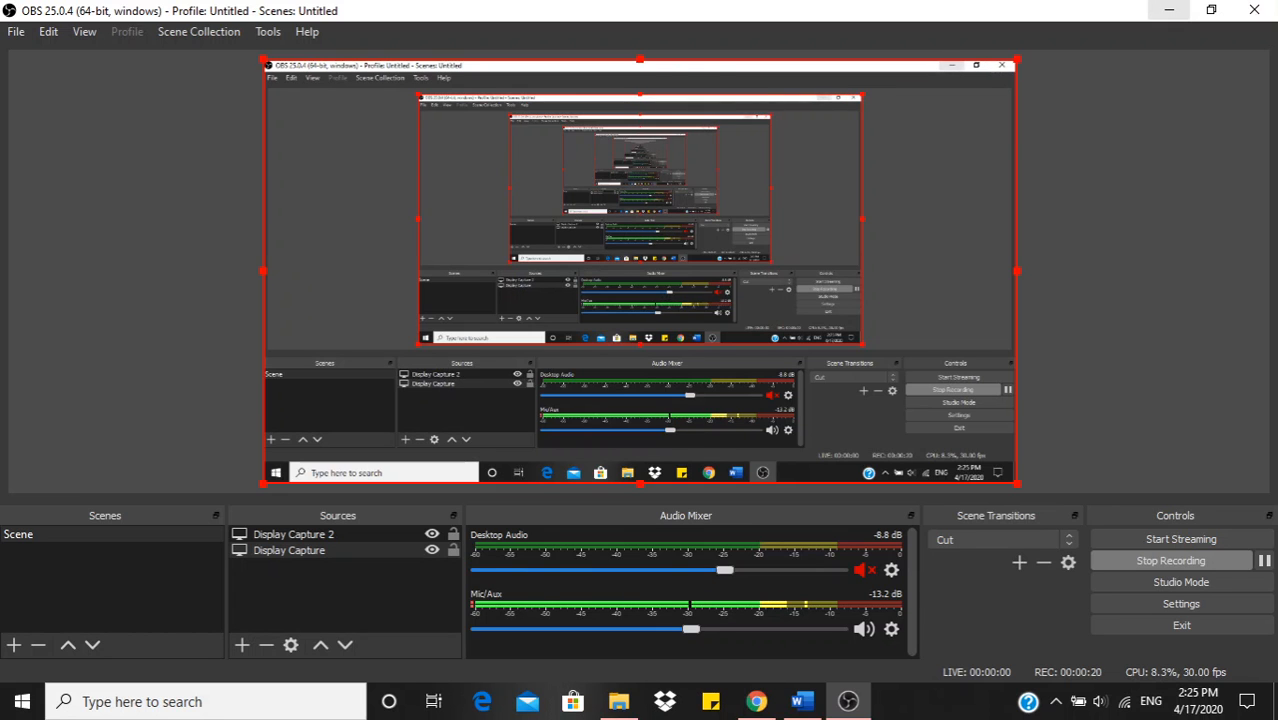
Step: Switch to Google Chrome and show the OBS Studio home page and its web address, obsproject.com
left_click(1168, 10)
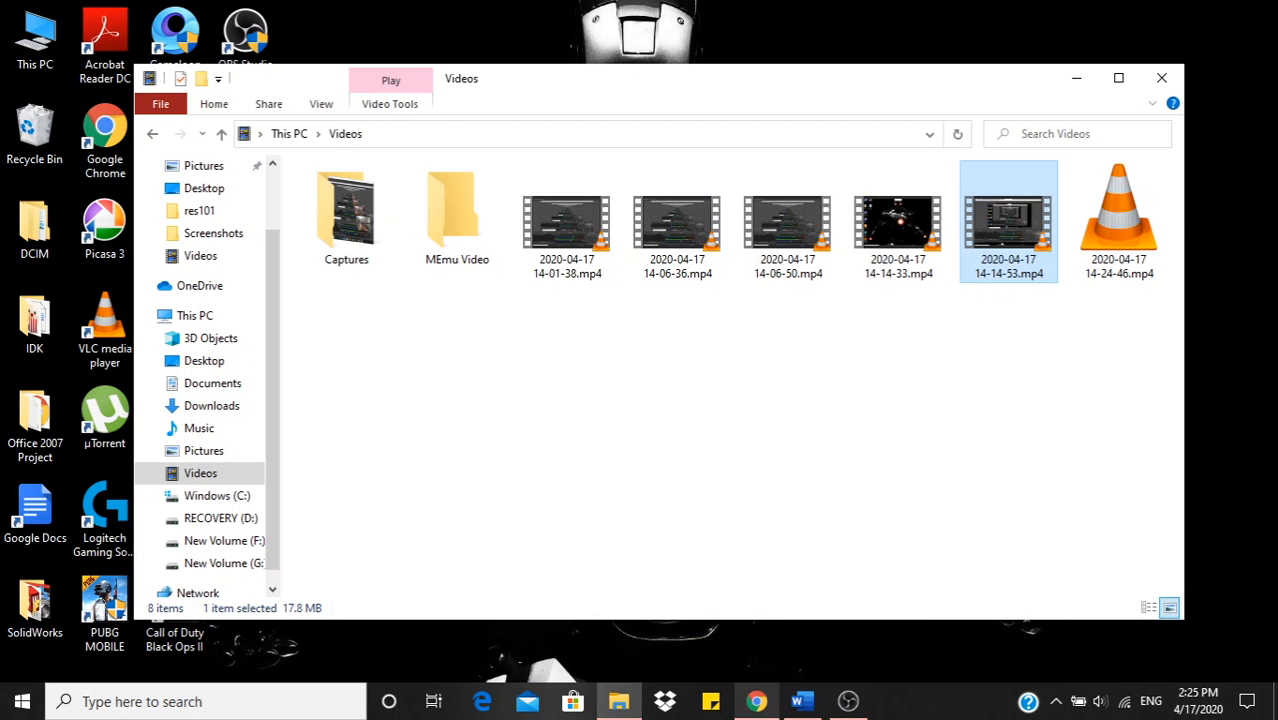
left_click(757, 701)
left_click(180, 16)
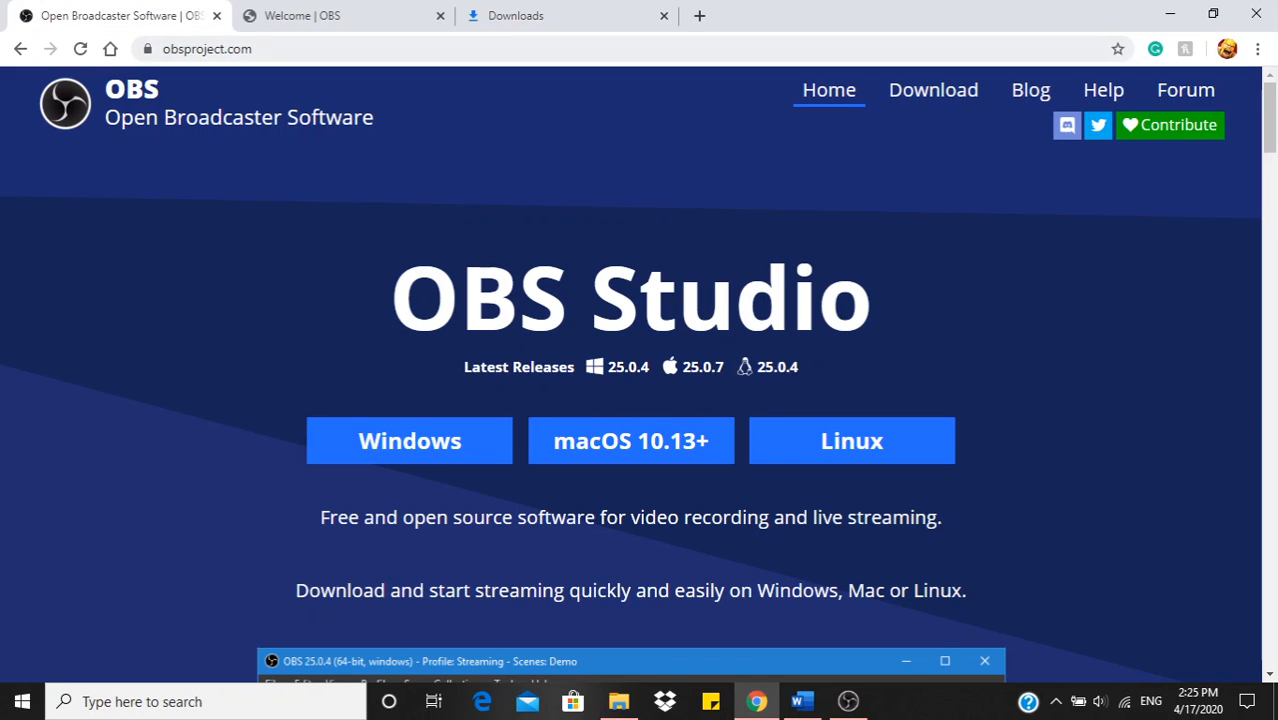
left_click(320, 49)
left_click(320, 49)
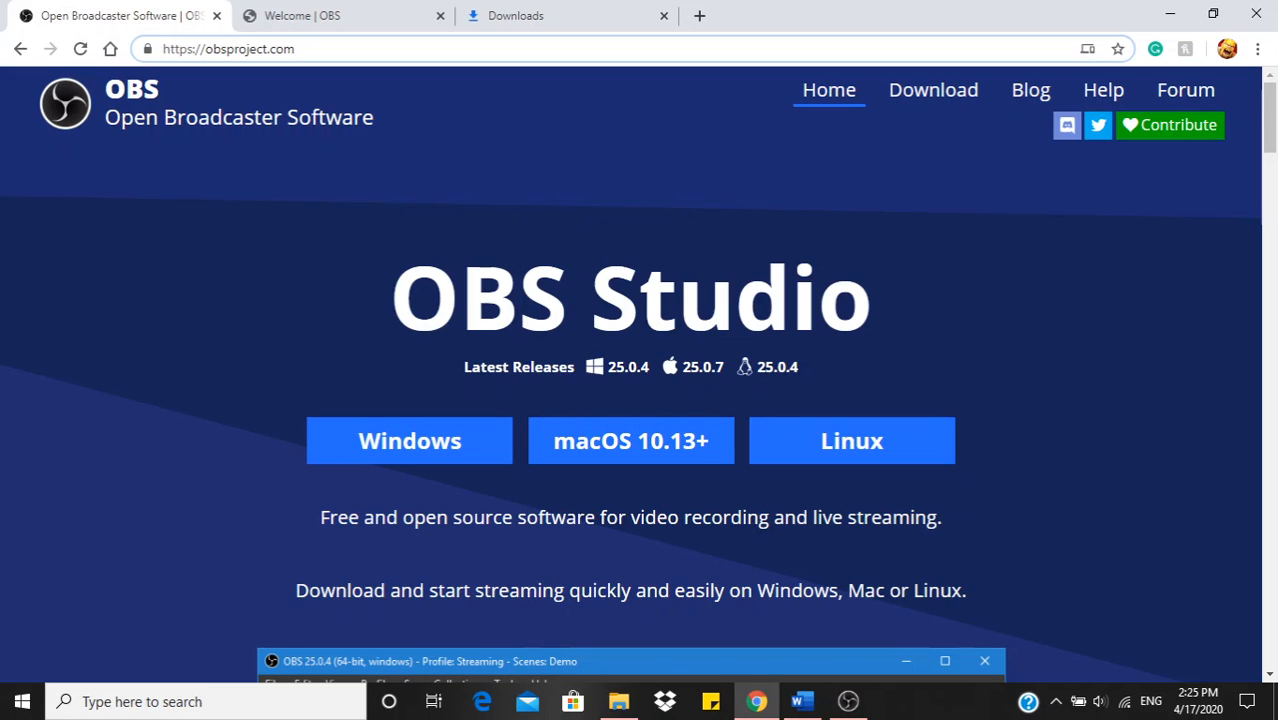
left_click_drag(298, 49, 162, 49)
left_click(240, 190)
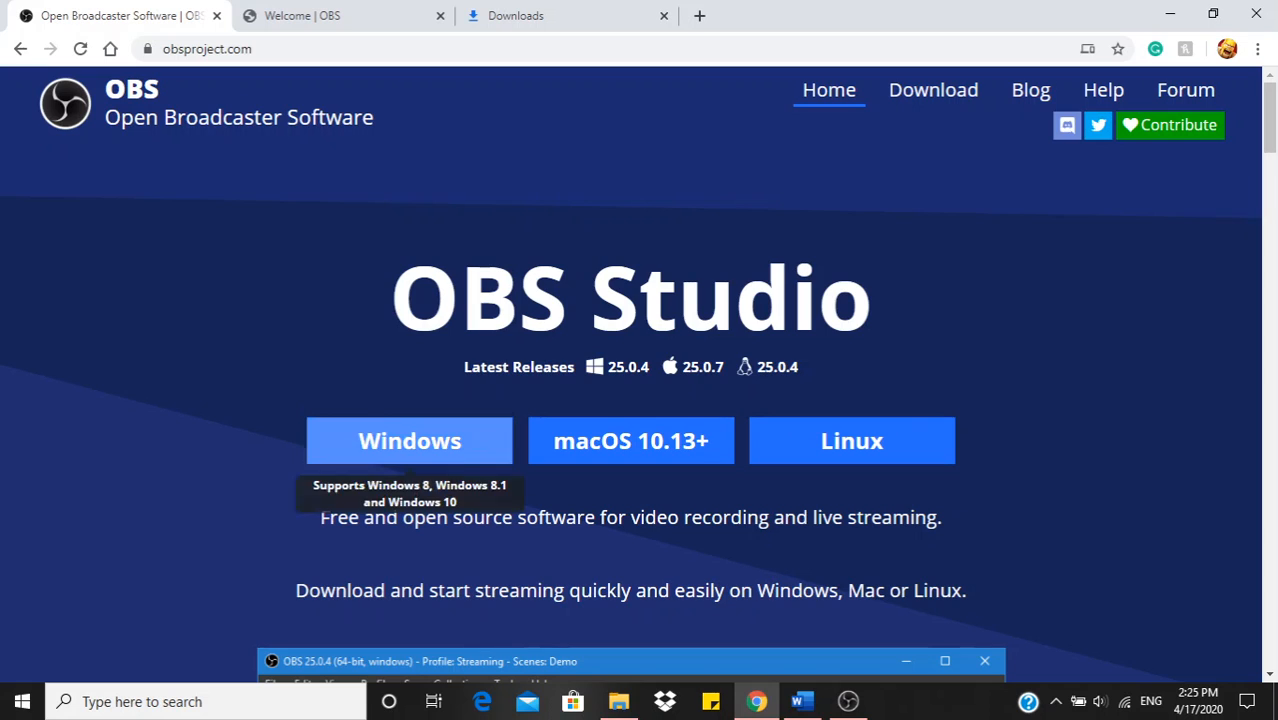
Step: Download OBS Studio for Windows and try running its installer from the browser's list of downloads
left_click(410, 441)
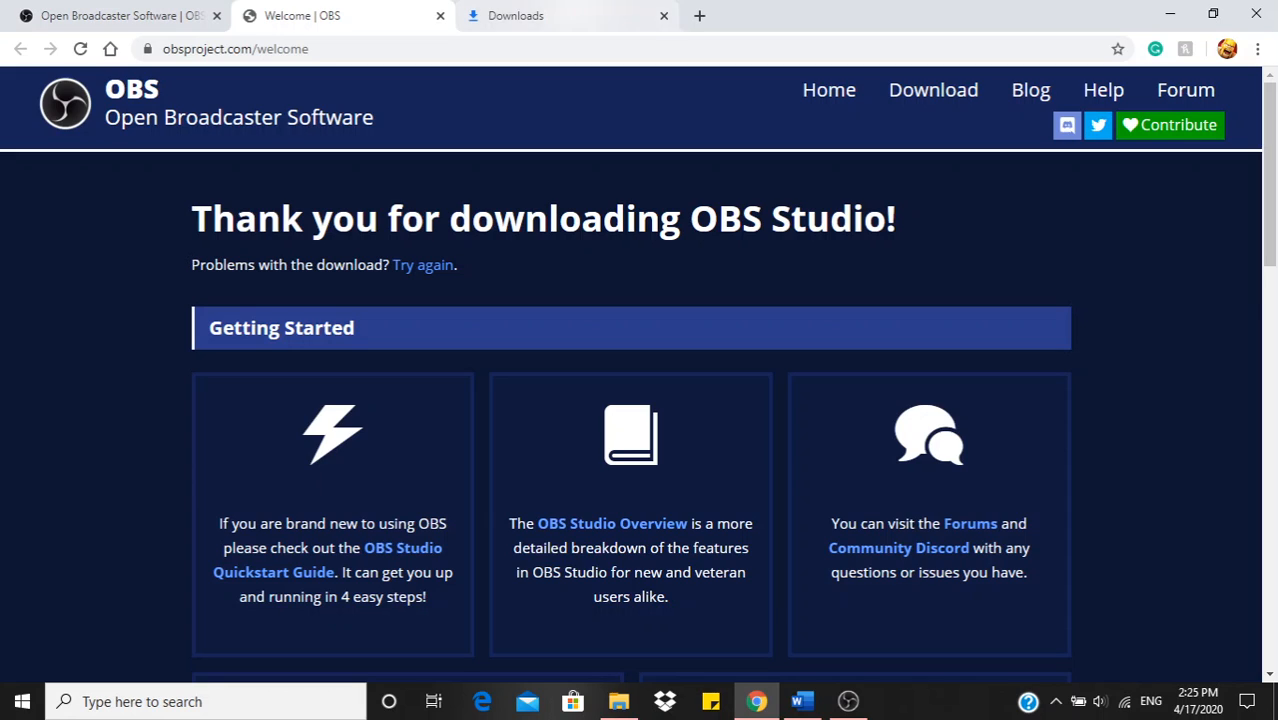
left_click(1257, 49)
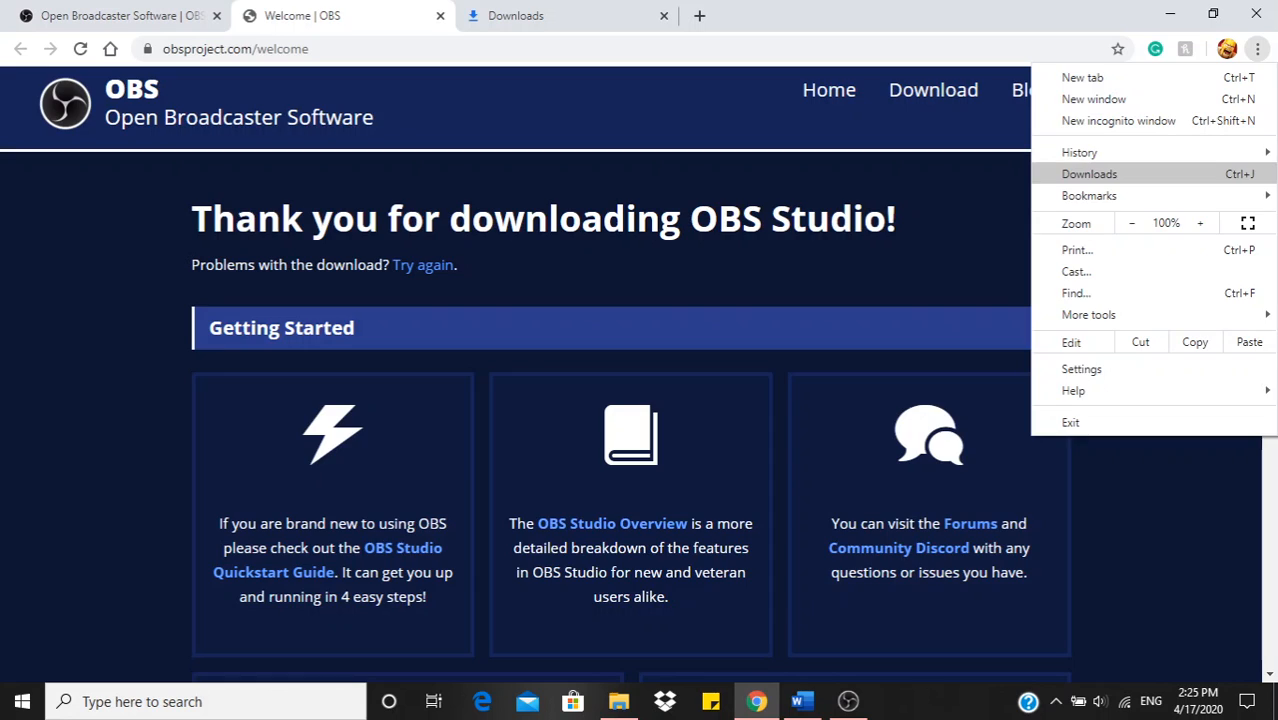
left_click(1089, 174)
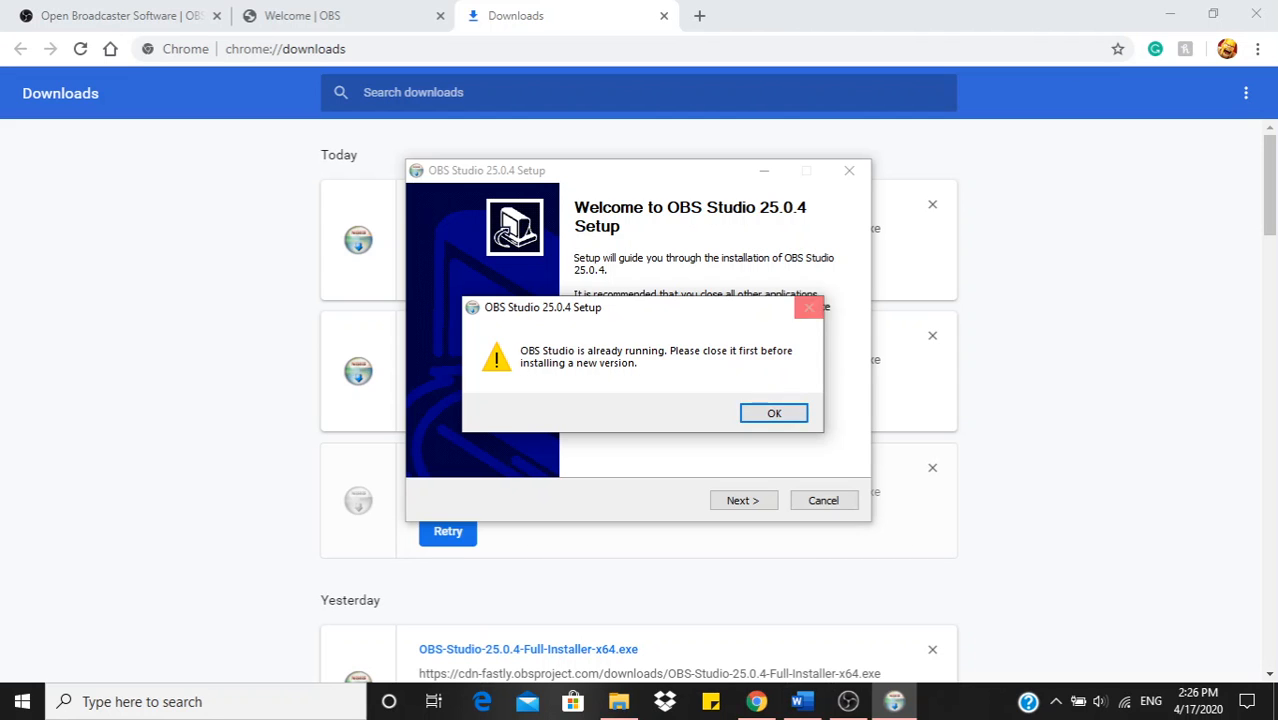
left_click(809, 307)
Step: Minimize the browser and file explorer windows and bring OBS Studio to the front as a maximized window
left_click(1170, 14)
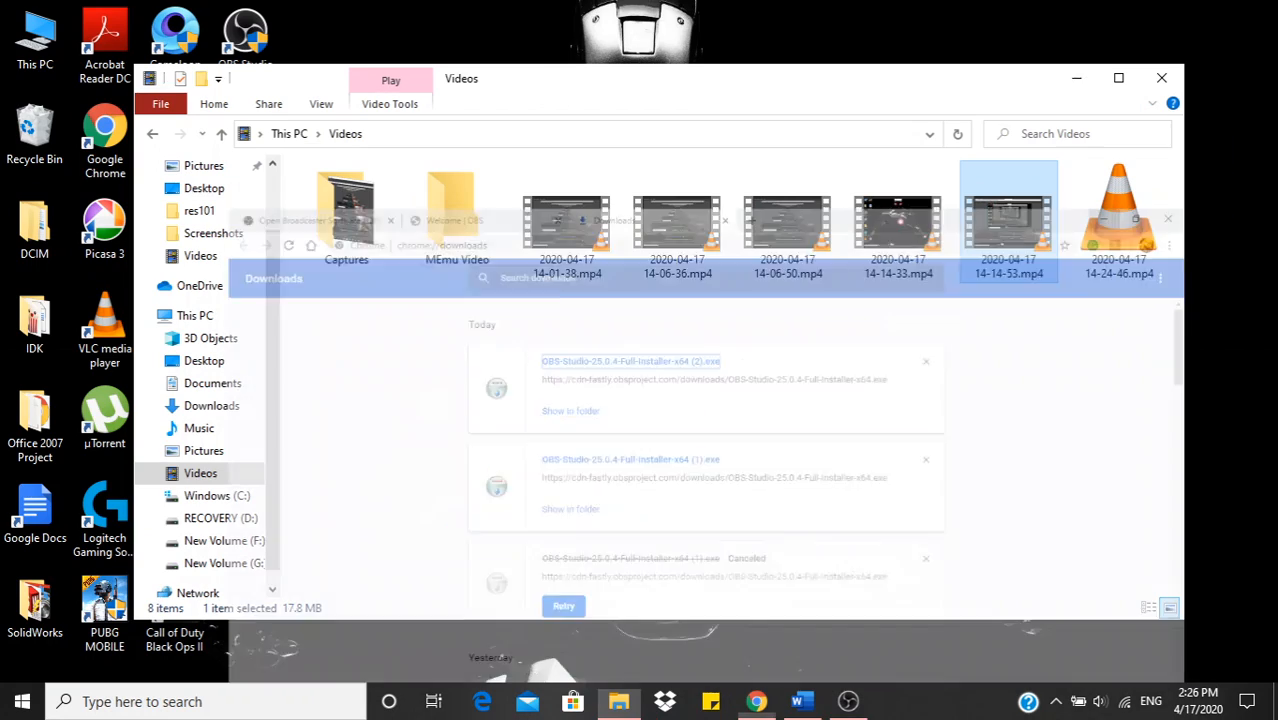
left_click(1075, 78)
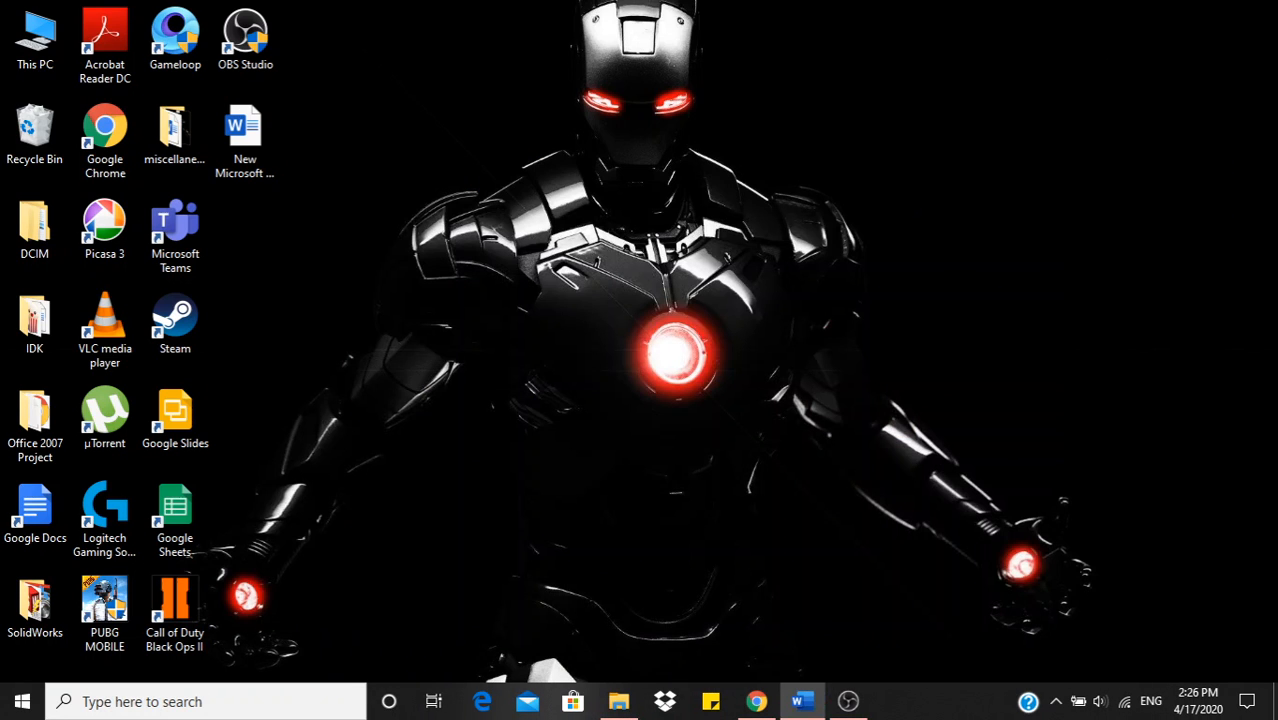
left_click(757, 701)
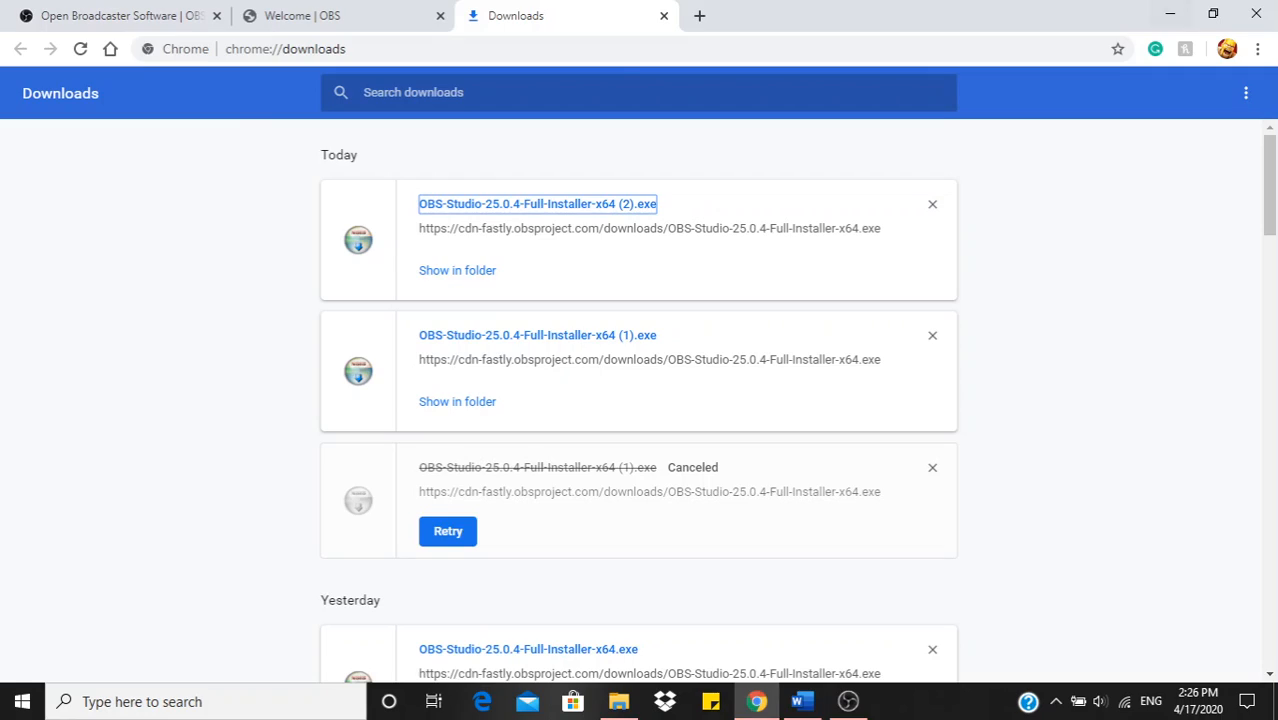
left_click(1170, 14)
left_click(848, 701)
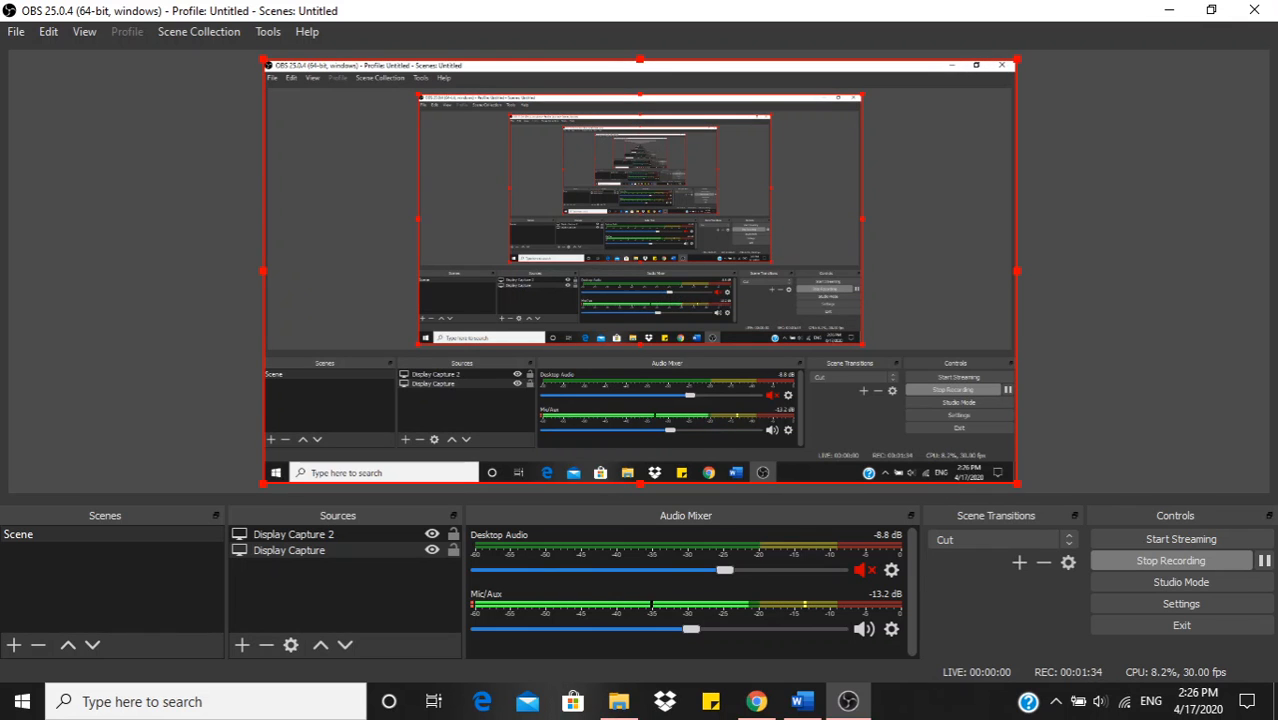
left_click_drag(574, 10, 528, 19)
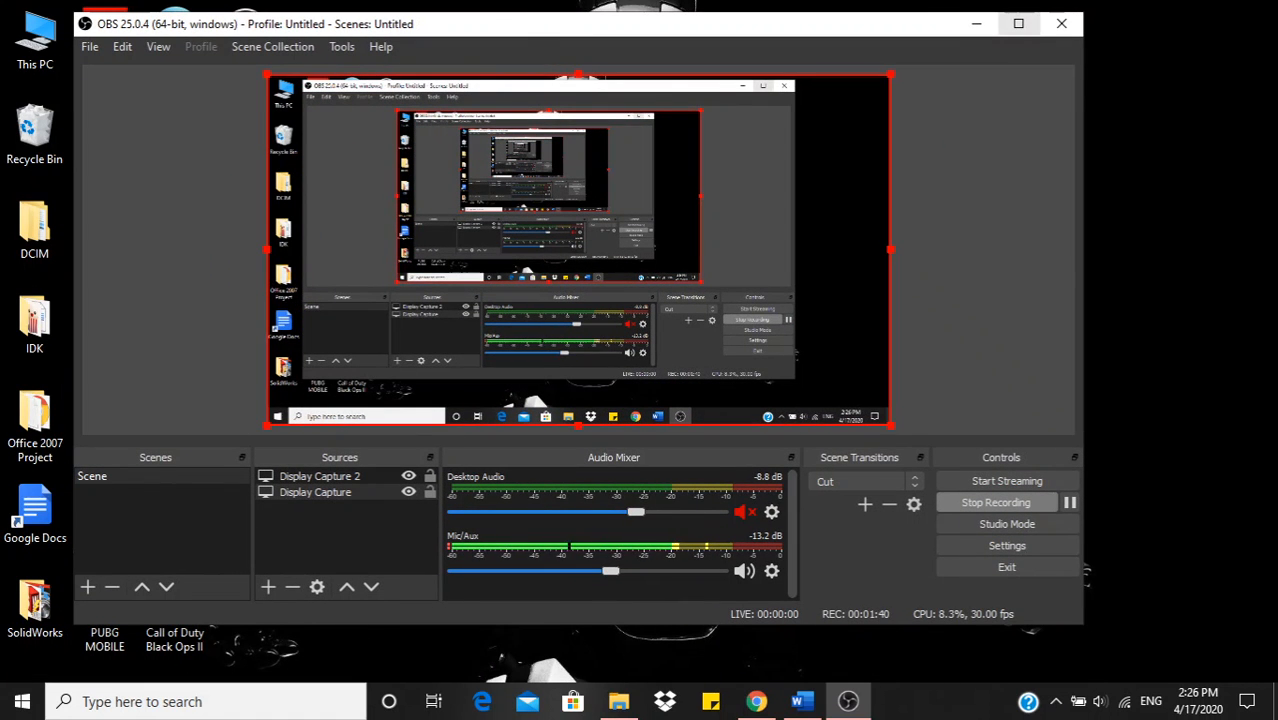
left_click(1018, 23)
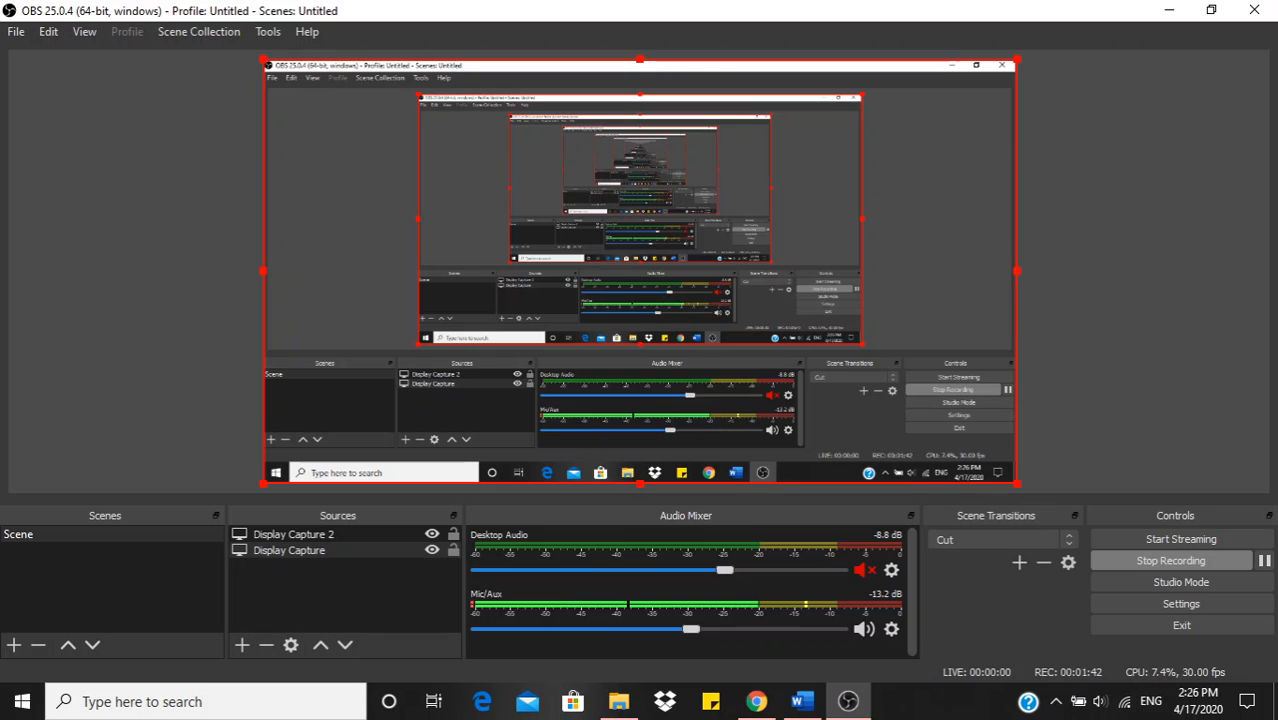
Step: Remove the Display Capture 2 source from the scene
left_click(293, 534)
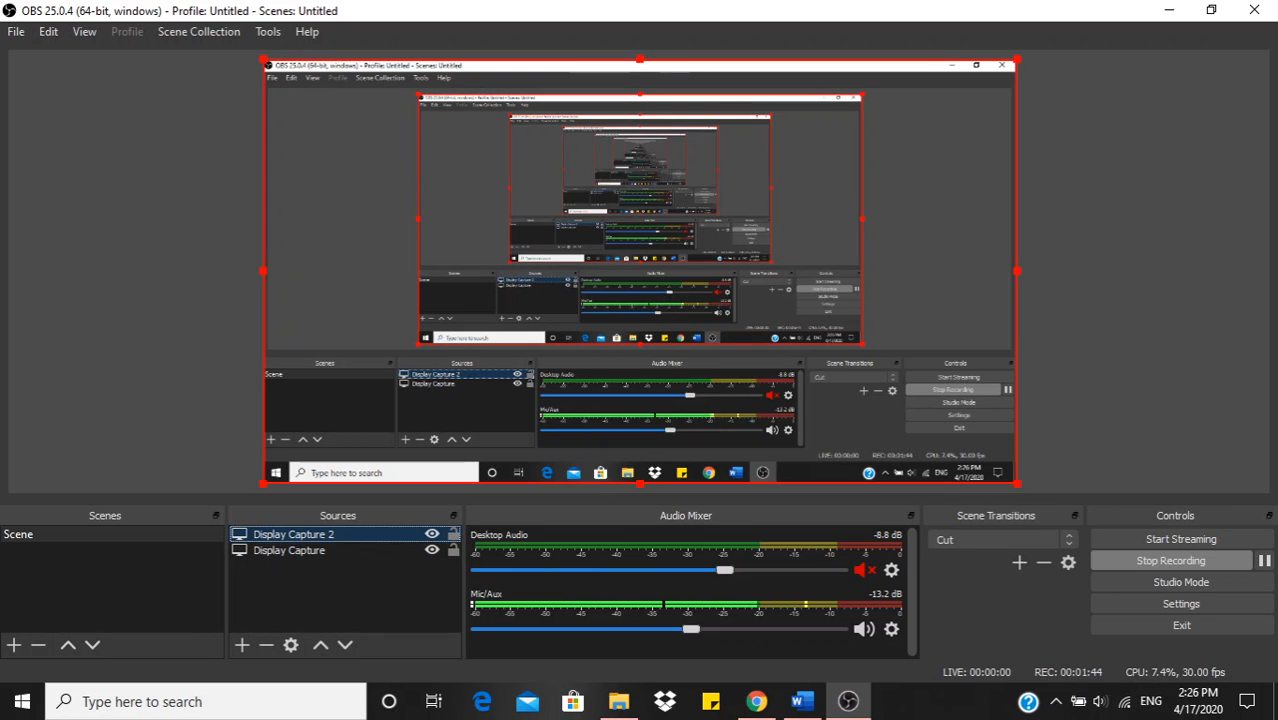
key("Delete")
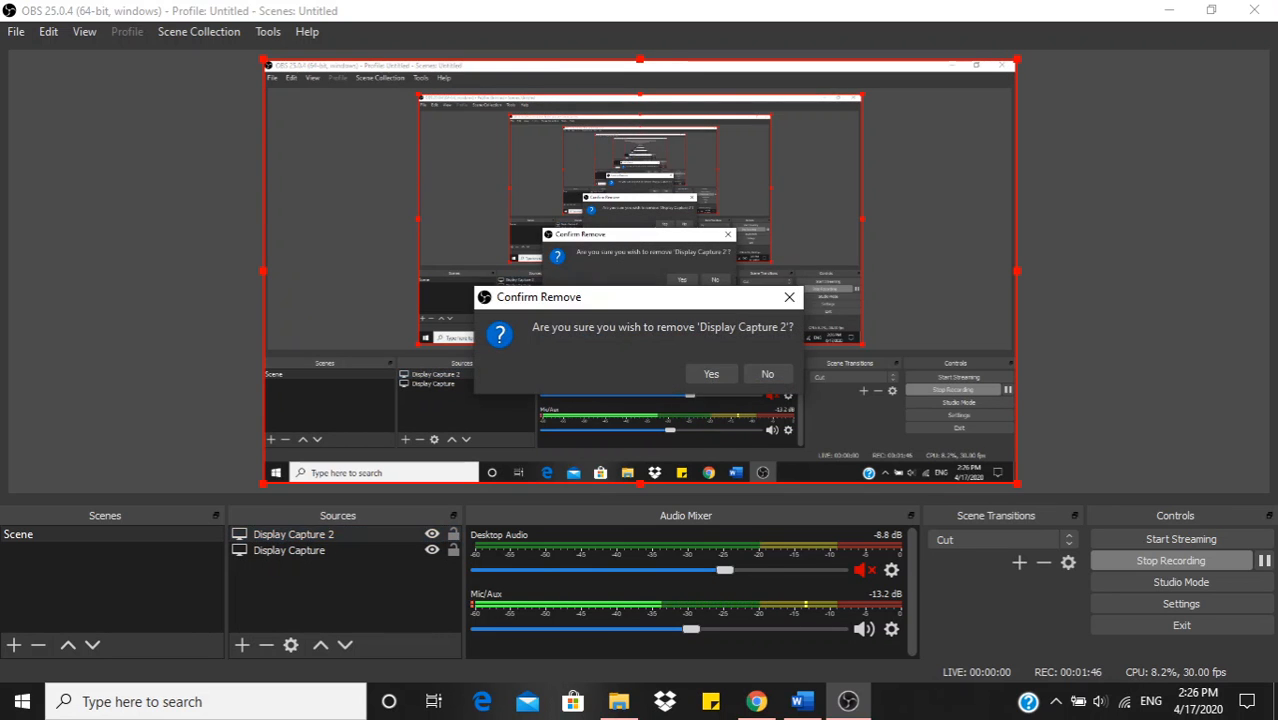
left_click(711, 373)
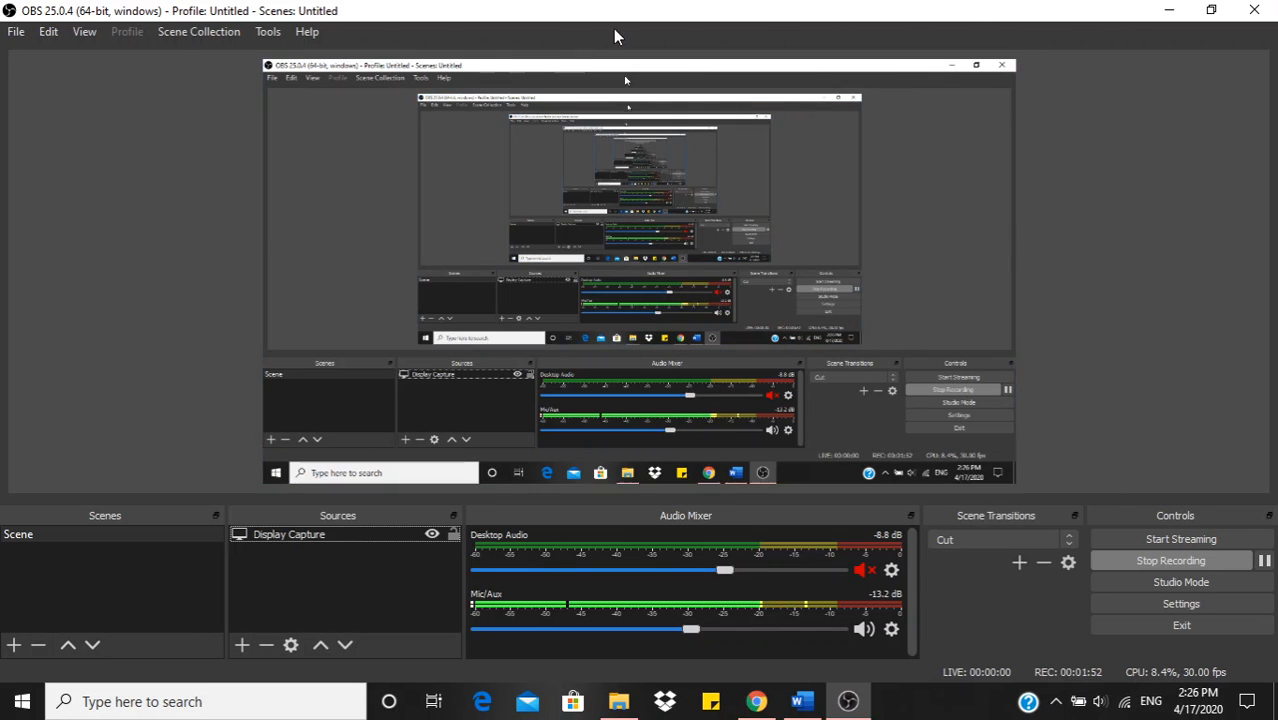
left_click(16, 36)
mouse_move(48, 33)
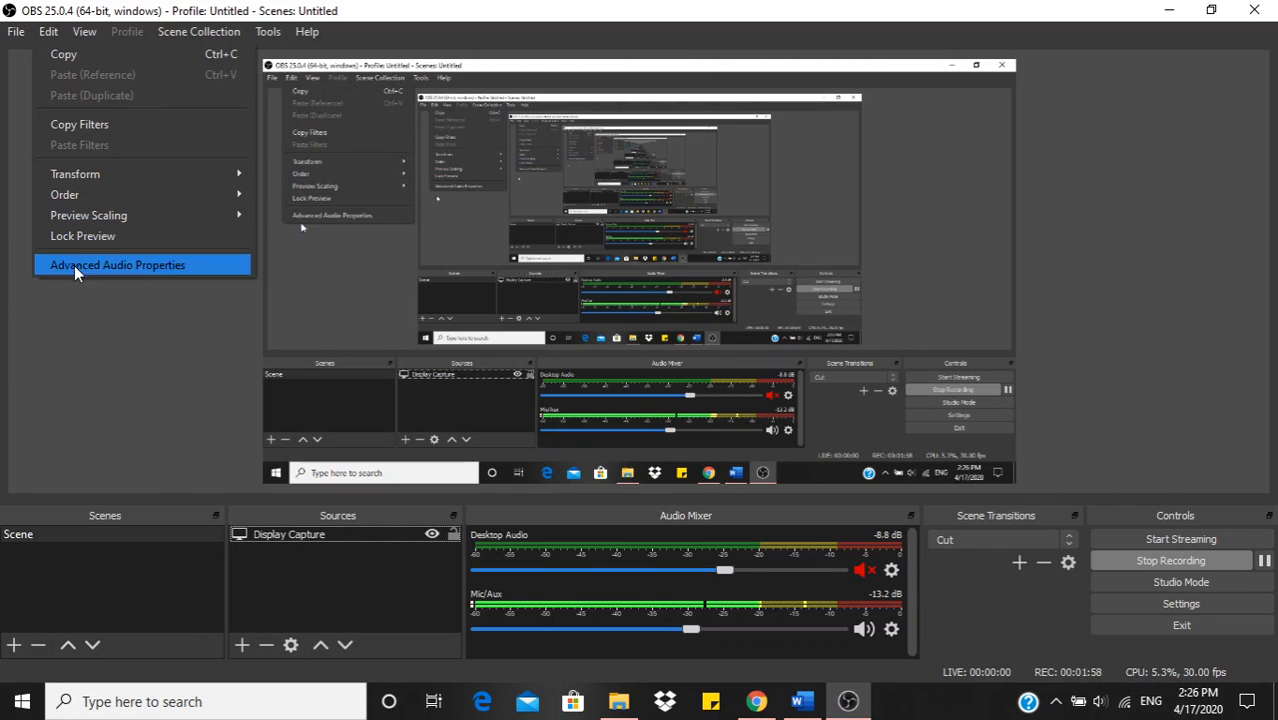
left_click(107, 319)
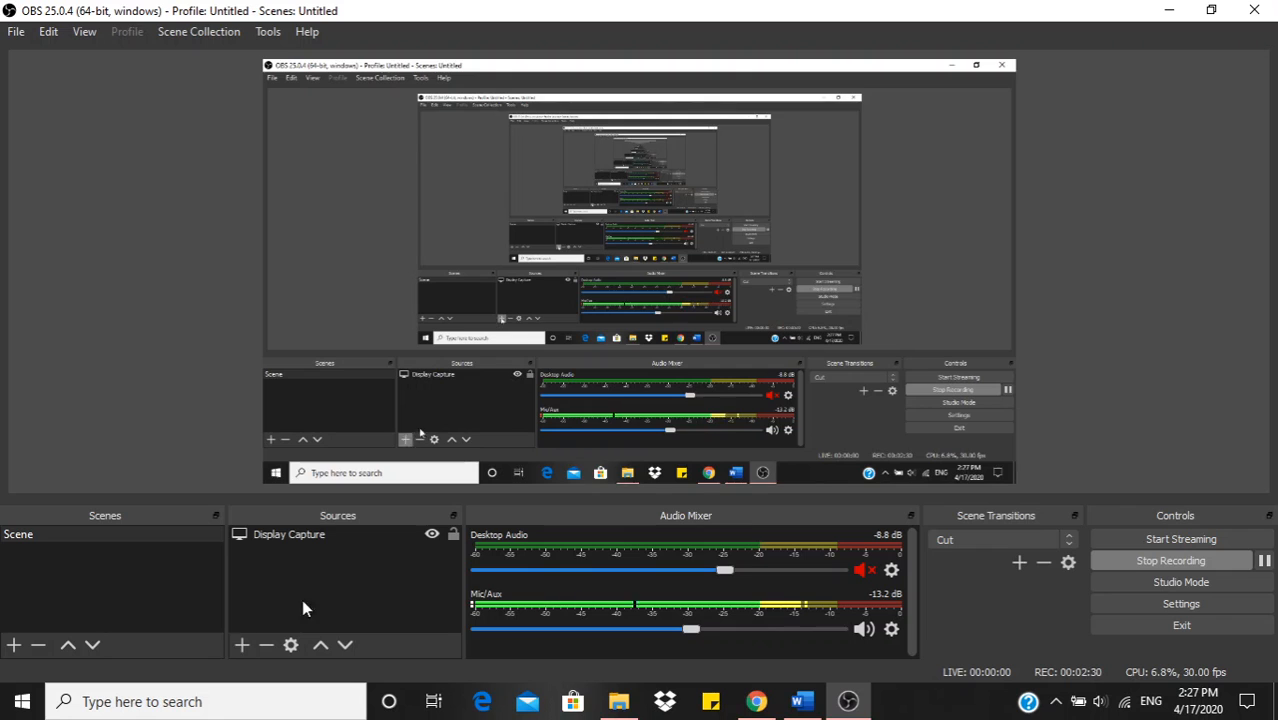
Step: Add a new visible Display Capture source to the scene, named Display Capture 2
left_click(240, 645)
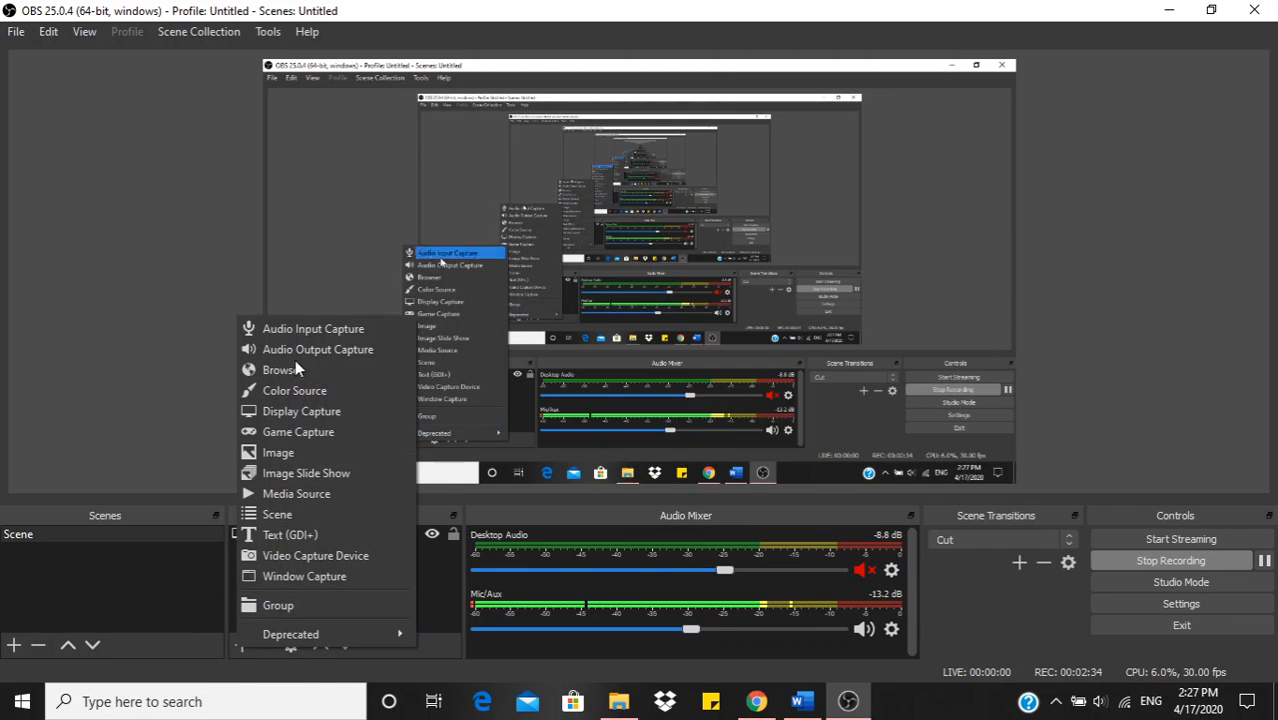
left_click(288, 411)
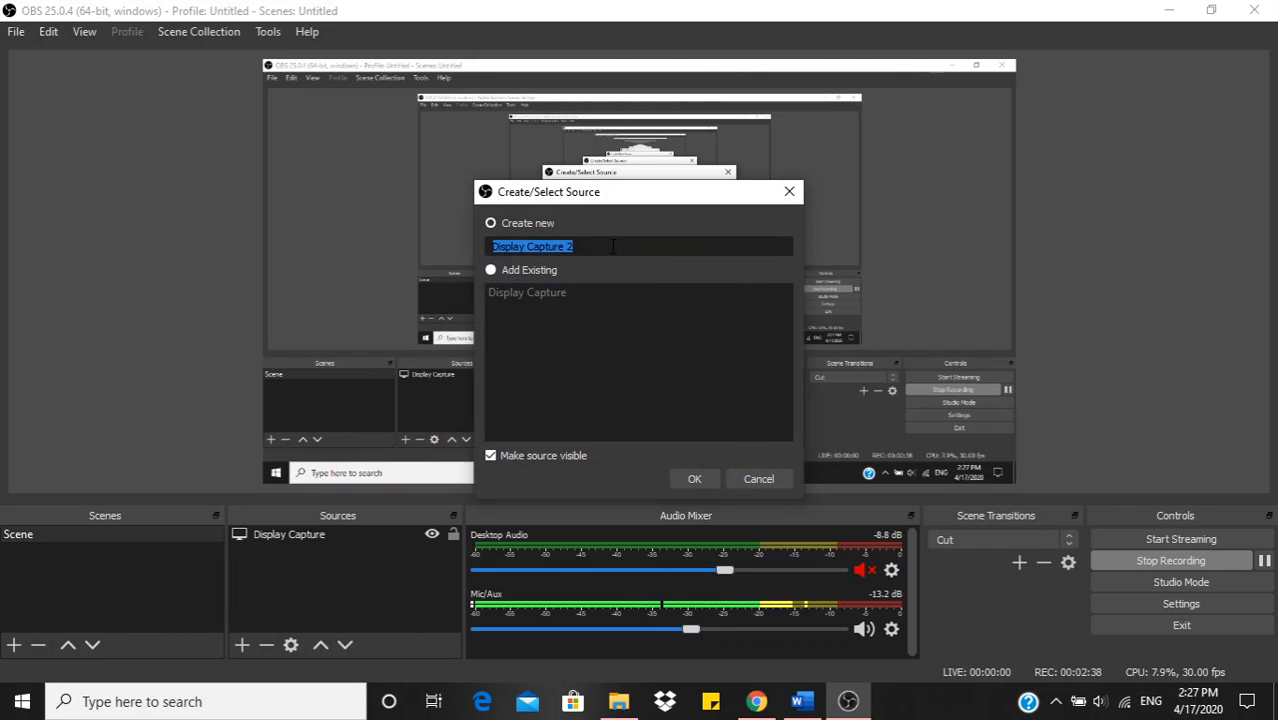
left_click_drag(622, 198, 686, 224)
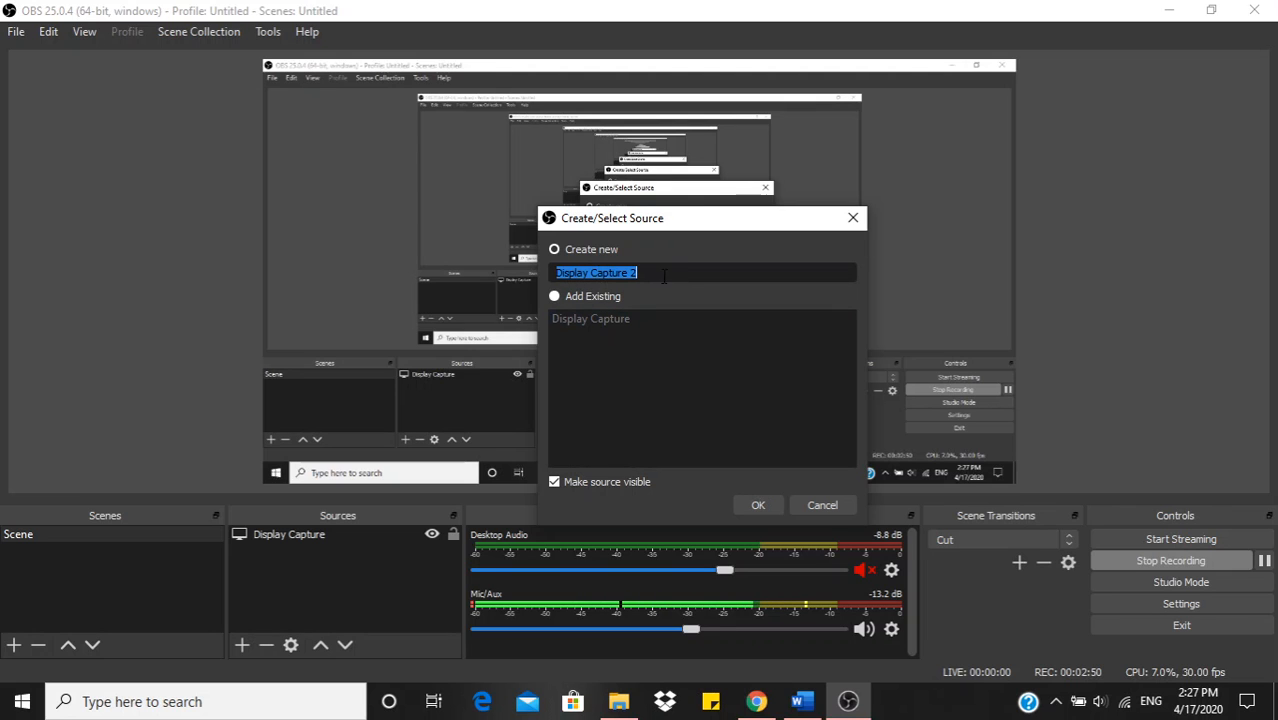
left_click(759, 502)
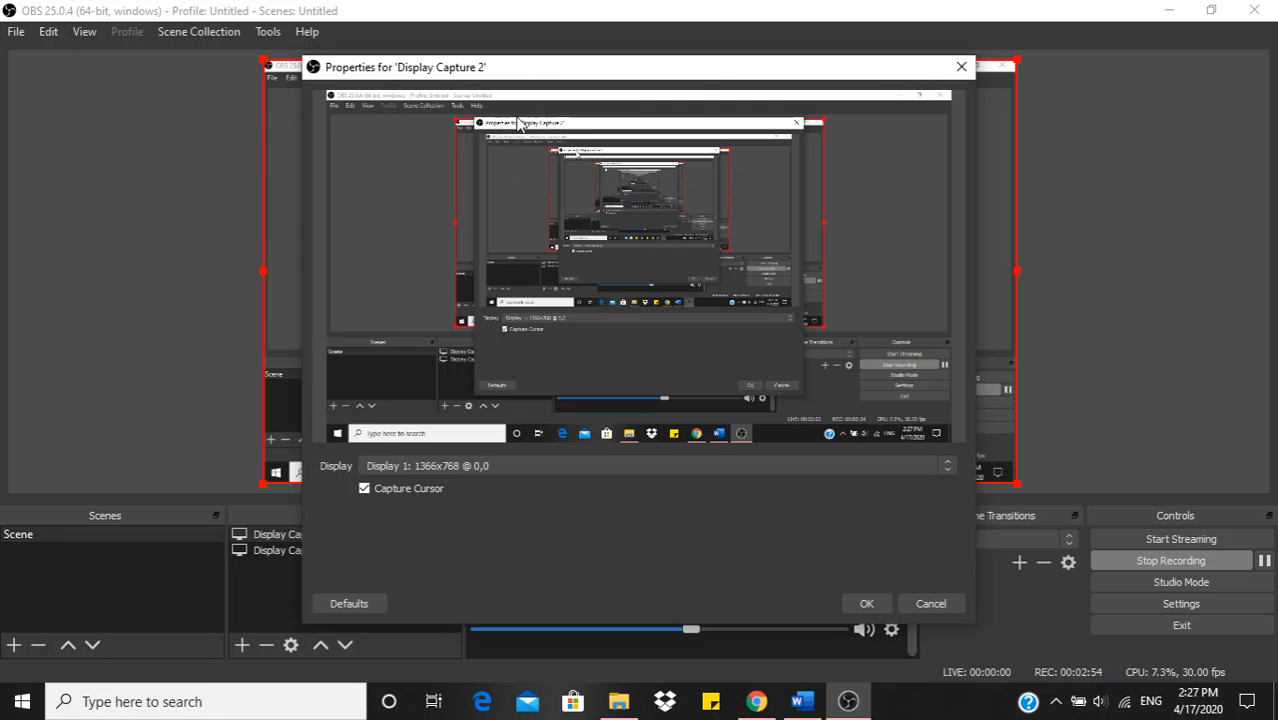
Step: Set Display Capture 2 to record Display 1: 1366x768 @ 0,0 with the cursor captured
left_click_drag(542, 68, 499, 71)
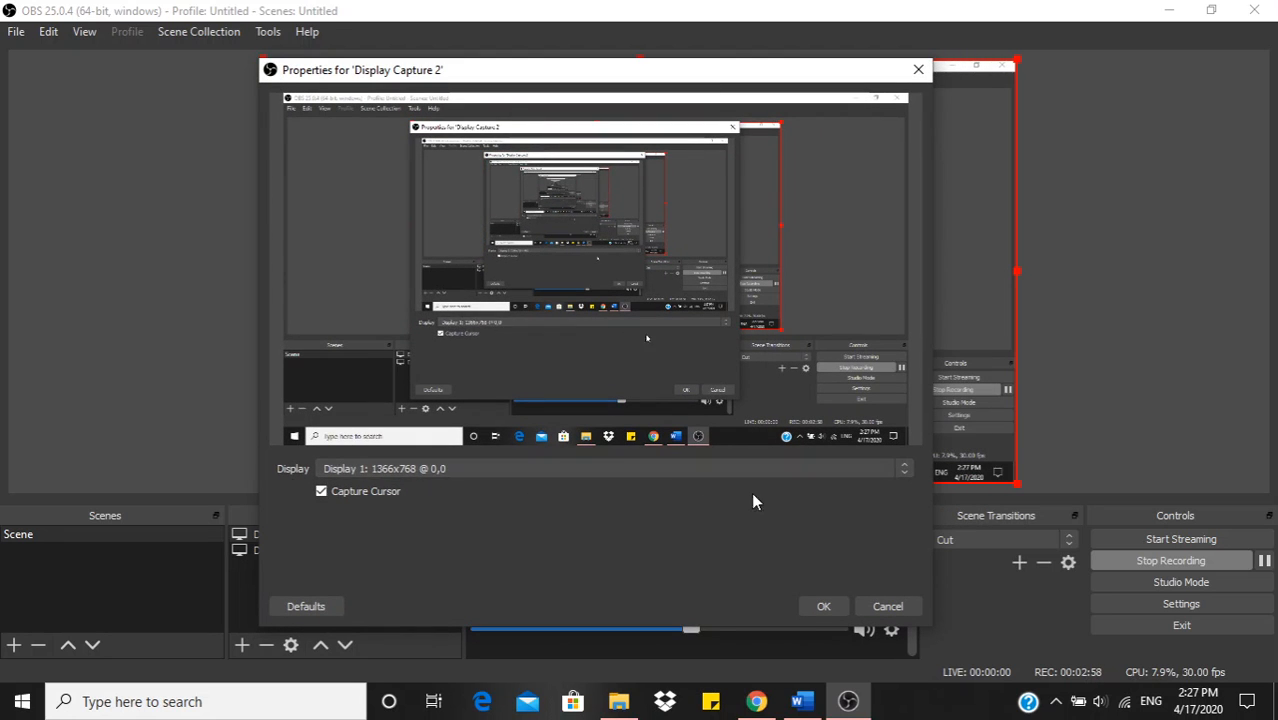
left_click(901, 466)
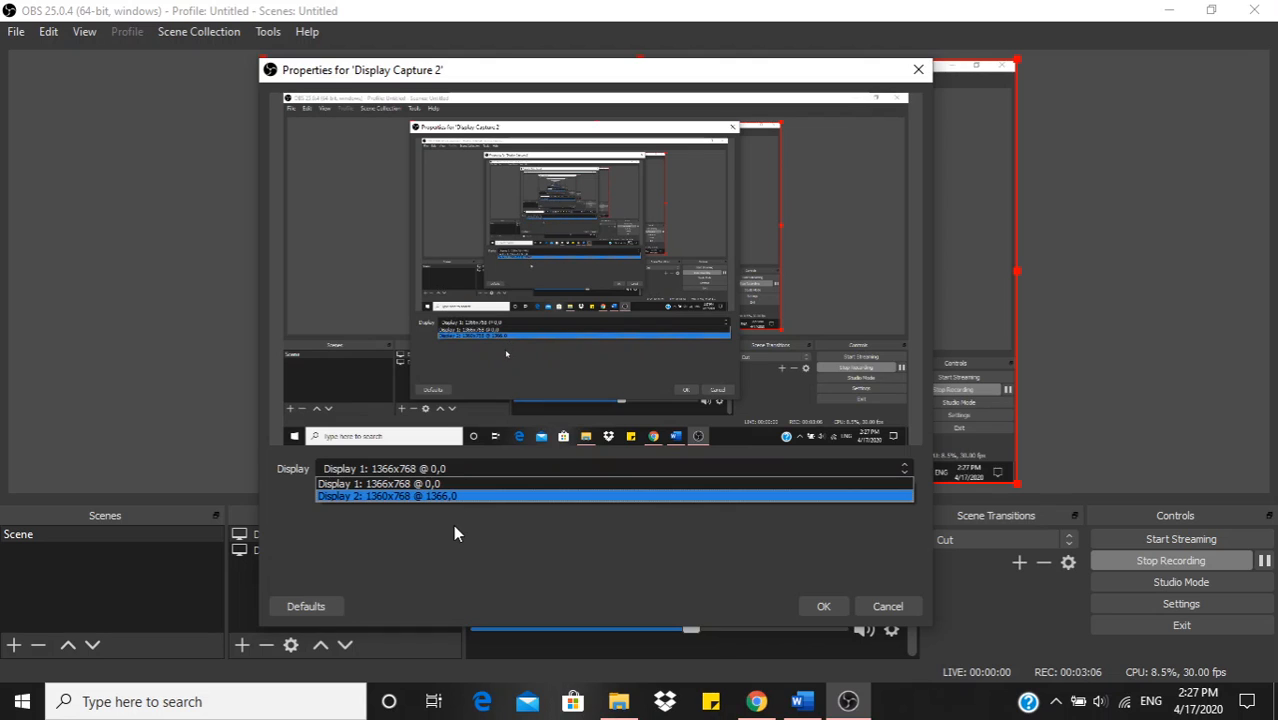
left_click(405, 484)
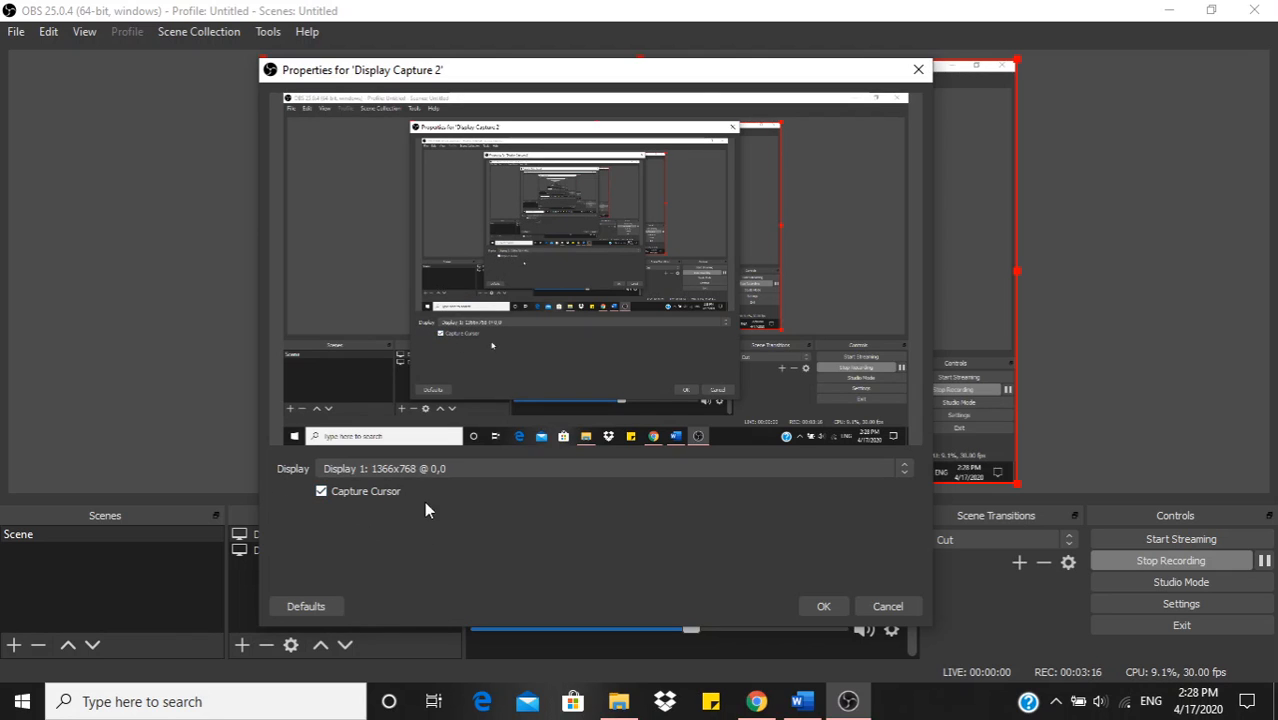
left_click(323, 493)
left_click(821, 603)
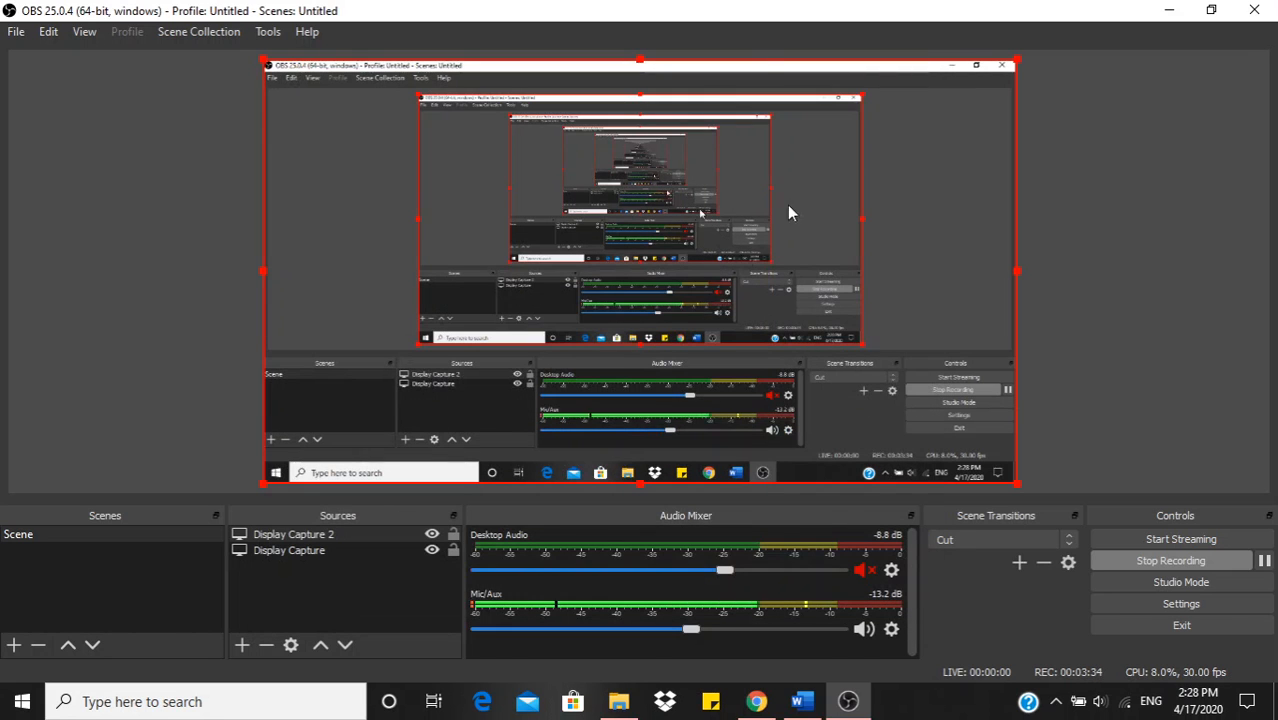
left_click_drag(845, 9, 744, 31)
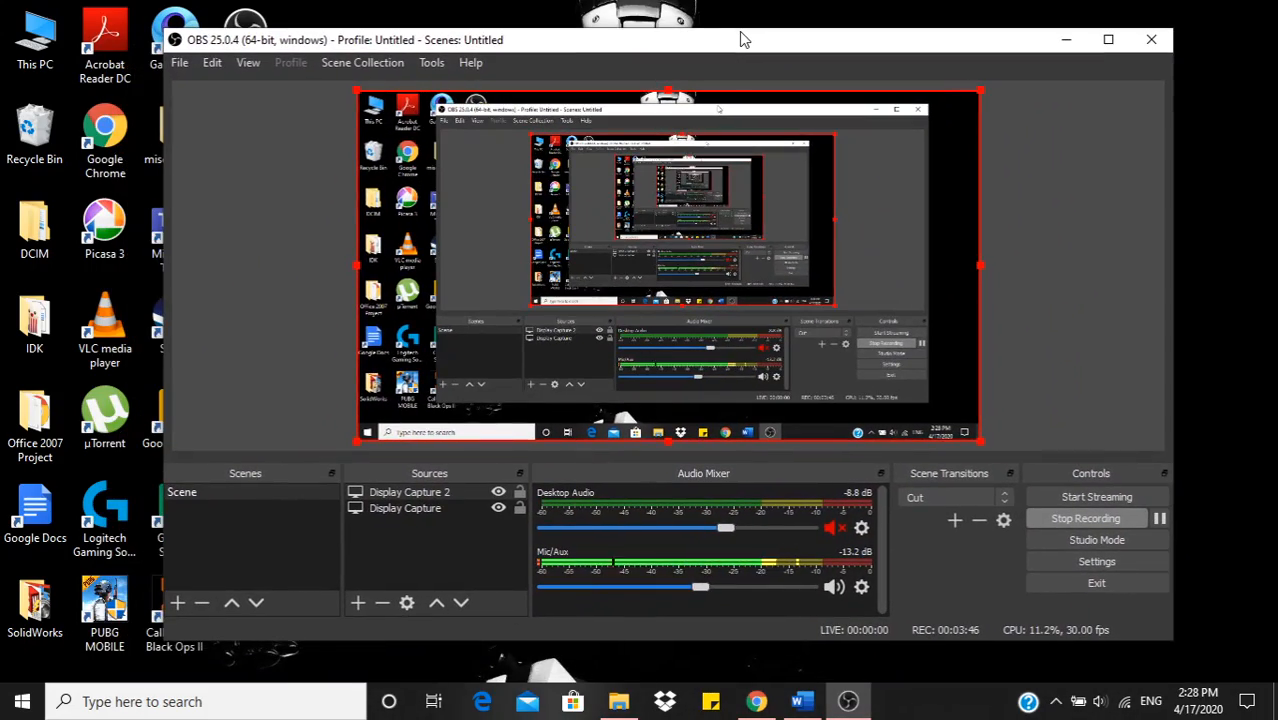
double_click(741, 38)
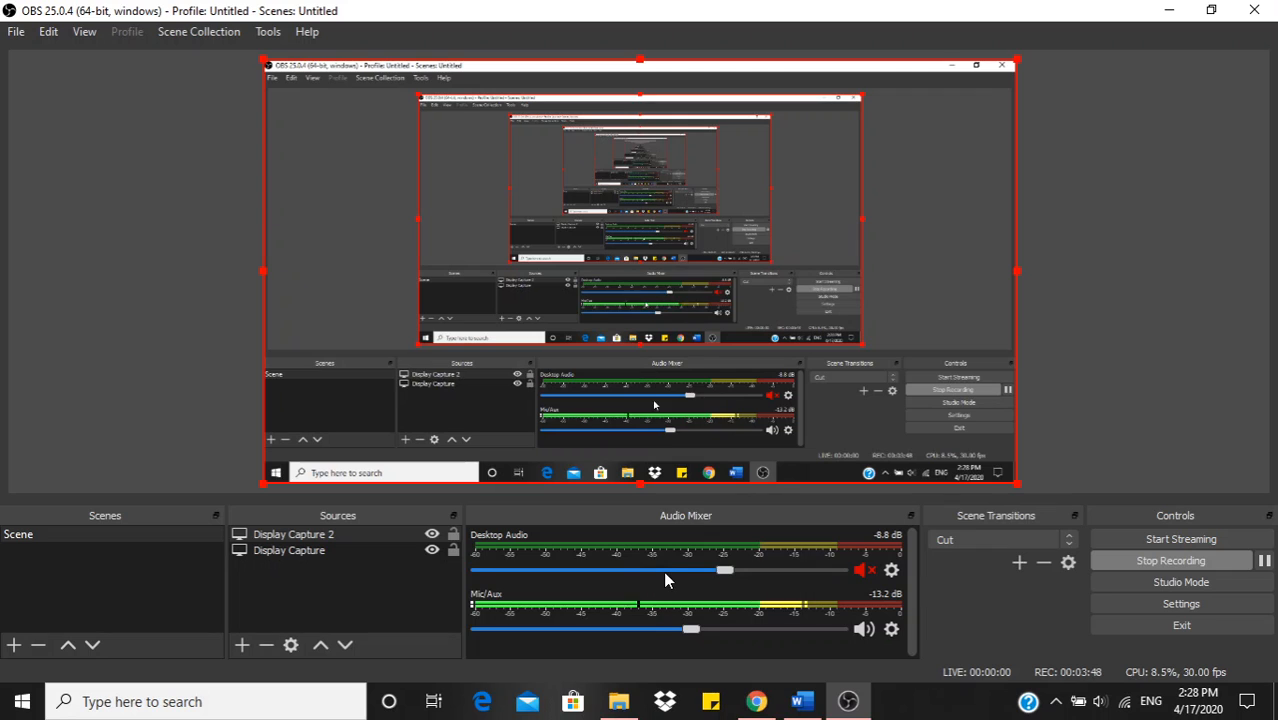